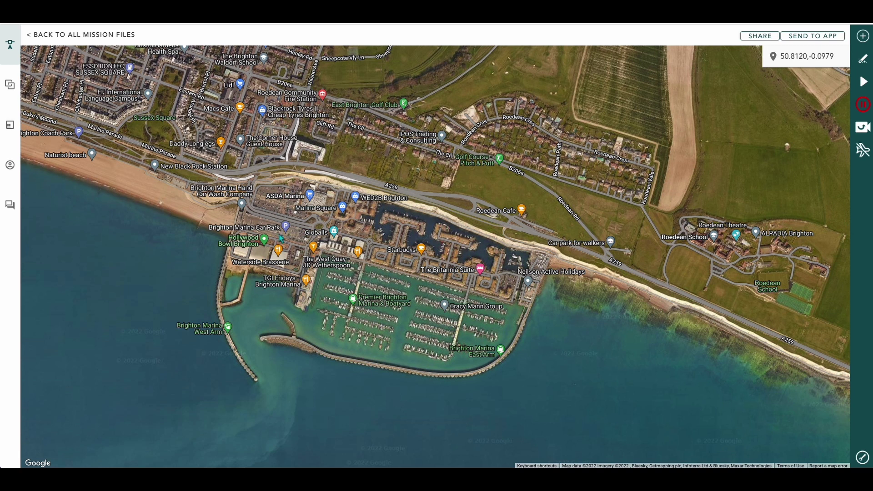
# - Zoom and pan the satellite map in close on Brighton Marina's inner harbour
pyautogui.scroll(-2, 208, 169)
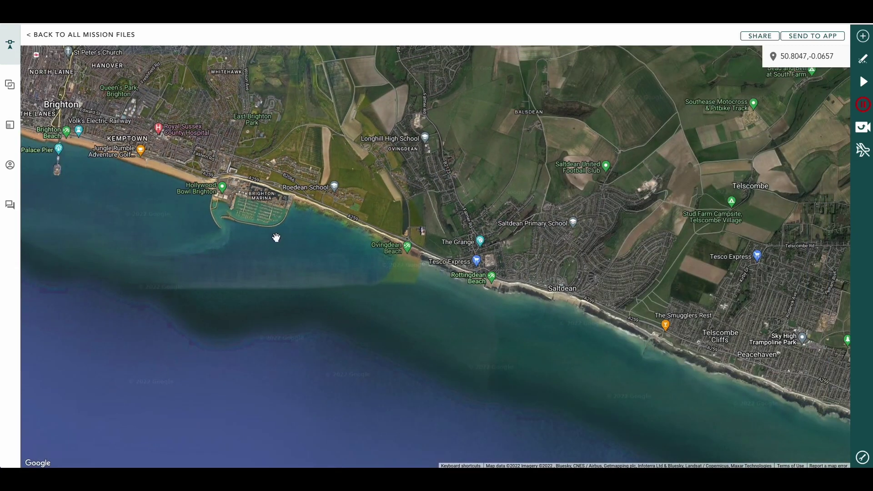
pyautogui.moveTo(276, 237); pyautogui.dragTo(356, 267)
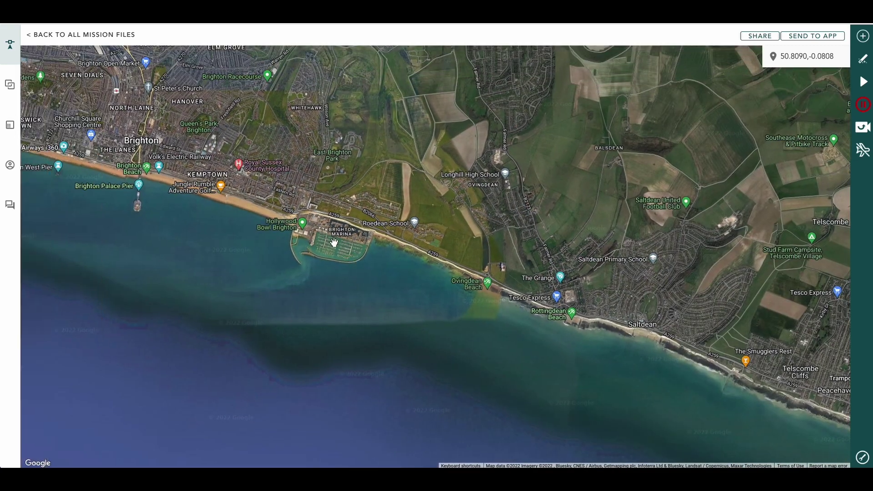
pyautogui.scroll(2, 327, 208)
pyautogui.moveTo(328, 209); pyautogui.dragTo(369, 235)
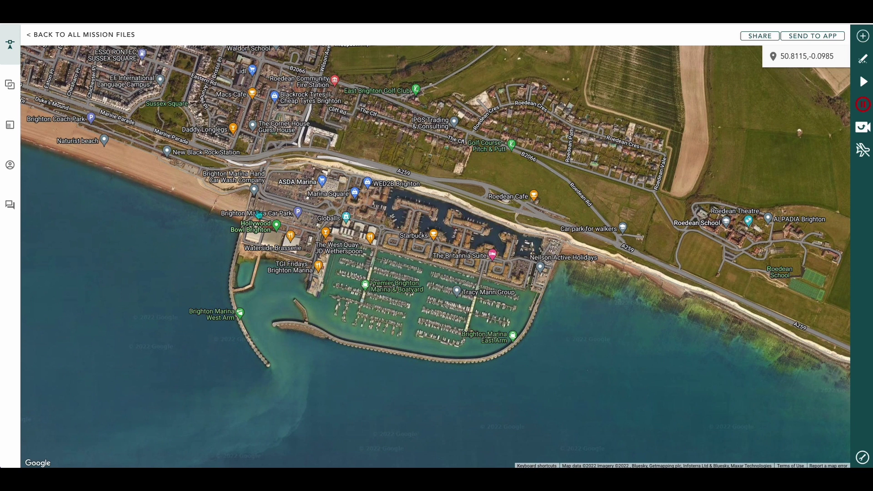
pyautogui.moveTo(178, 190); pyautogui.dragTo(168, 194)
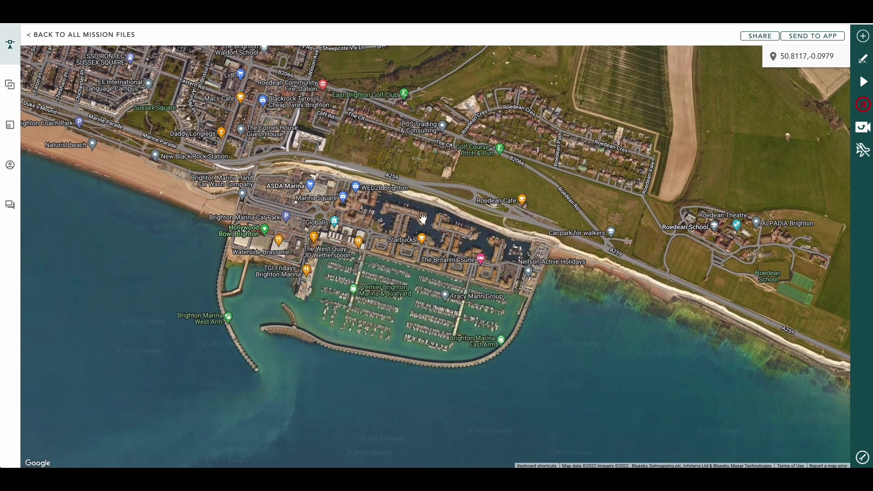
pyautogui.scroll(4, 403, 229)
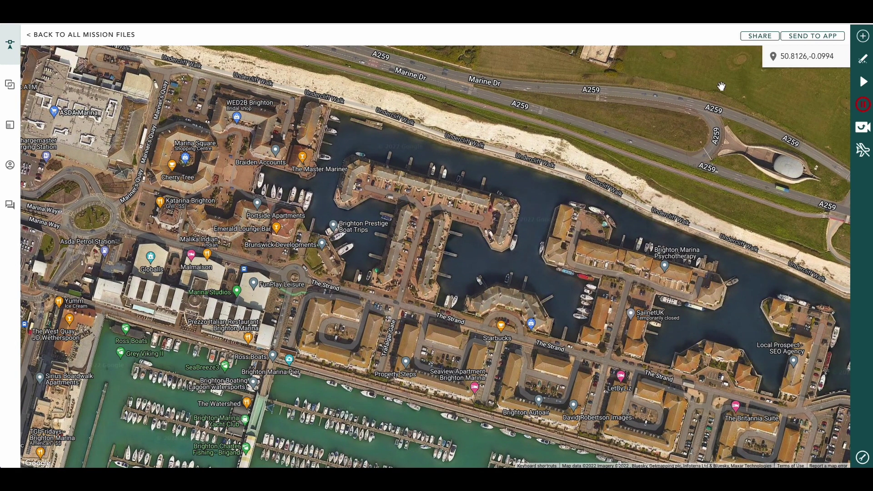
# - Start a mapping mission with a three-corner area over the marina's central block
pyautogui.click(864, 36)
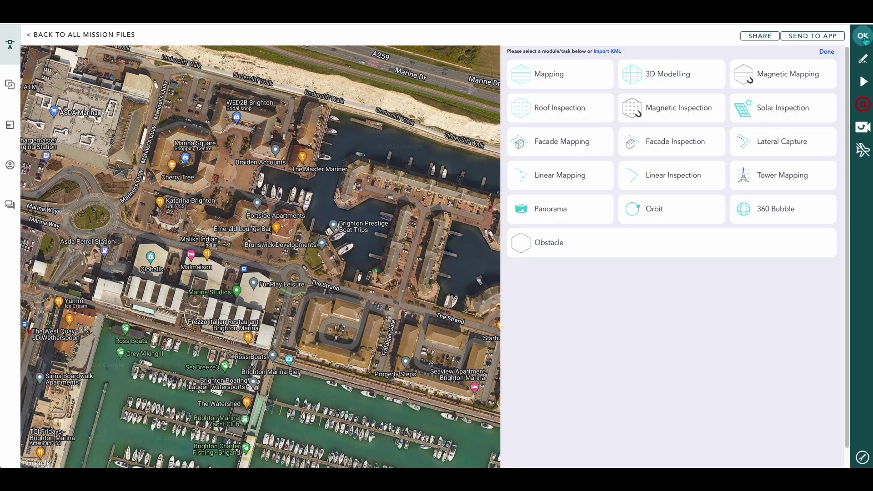
pyautogui.click(550, 75)
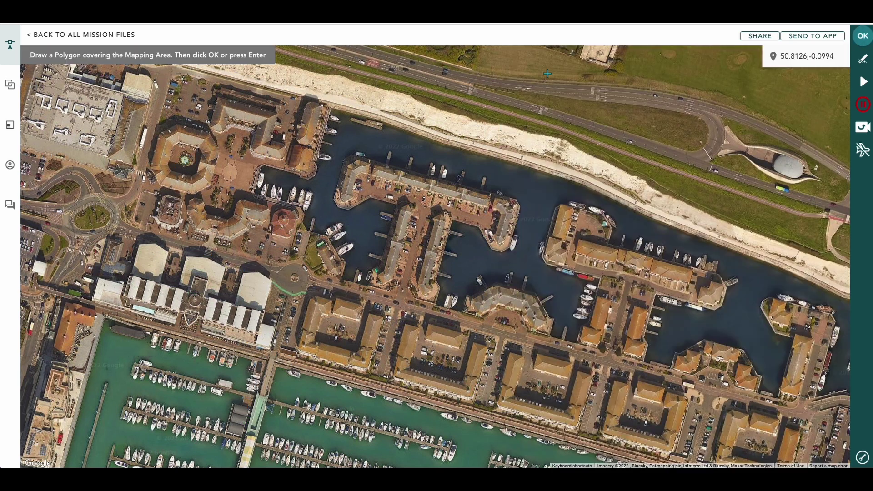
pyautogui.click(344, 153)
pyautogui.click(519, 198)
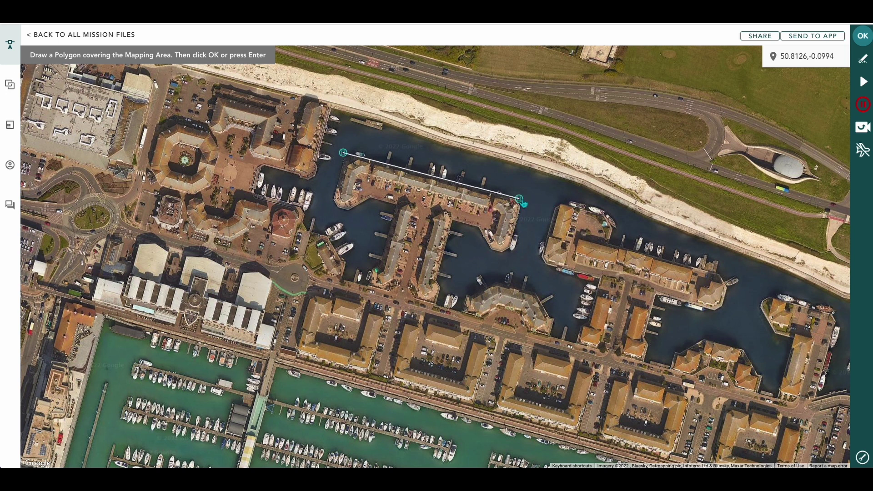
pyautogui.click(401, 298)
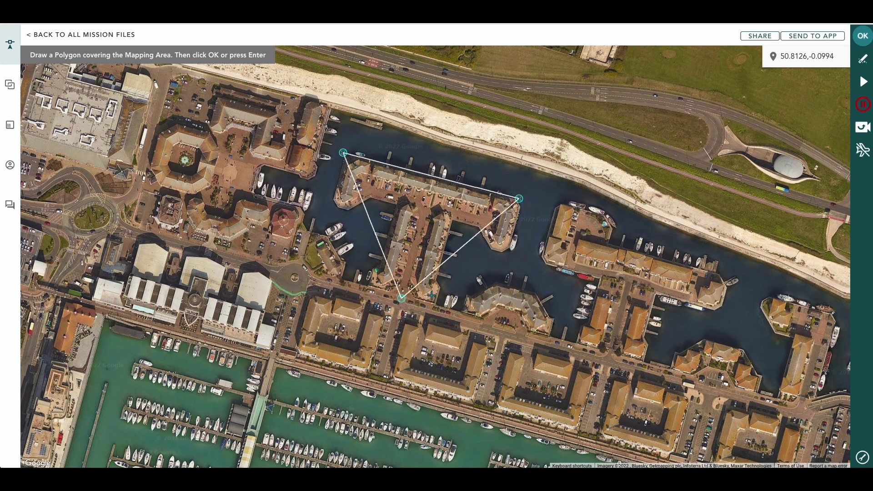
pyautogui.click(863, 37)
# - Reshape the polygon to cover the T-shaped building block, giving a 112-picture 50m grid
pyautogui.moveTo(372, 226)
pyautogui.mouseDown()
pyautogui.moveTo(333, 213)
pyautogui.moveTo(385, 231)
pyautogui.mouseUp()
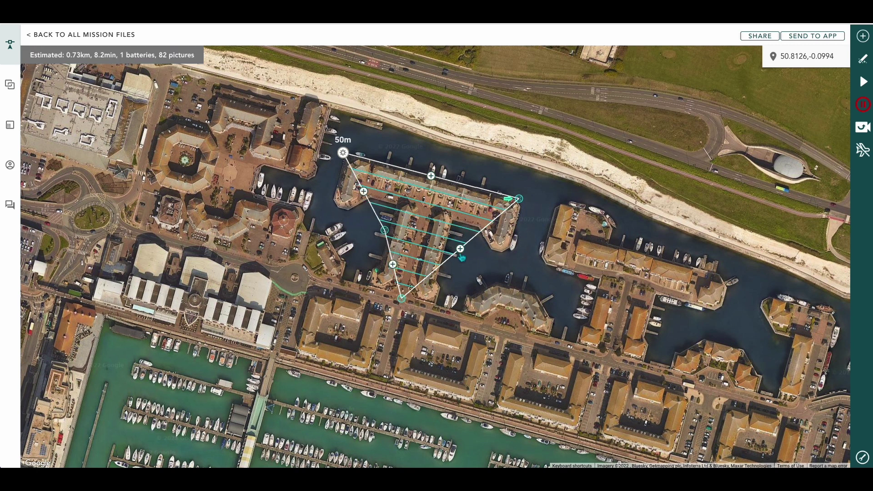
pyautogui.moveTo(460, 249); pyautogui.dragTo(456, 248)
pyautogui.moveTo(393, 264); pyautogui.dragTo(367, 285)
pyautogui.moveTo(436, 284); pyautogui.dragTo(456, 349)
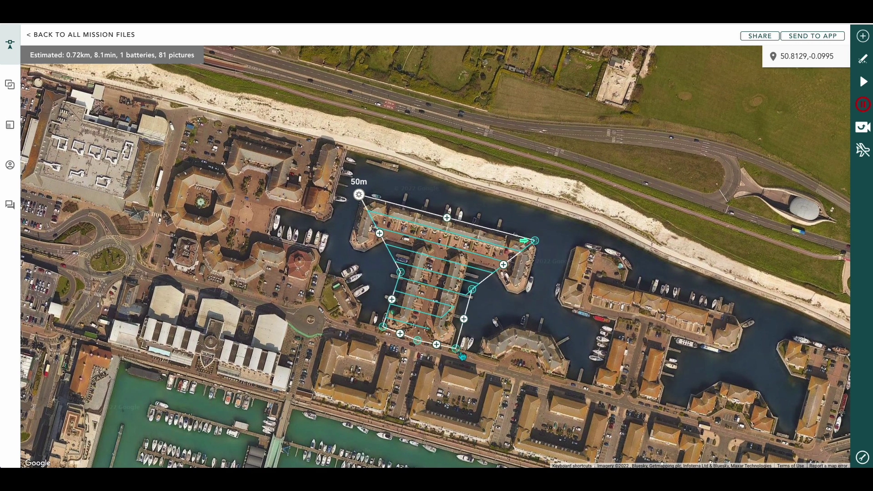
pyautogui.moveTo(381, 239); pyautogui.dragTo(358, 251)
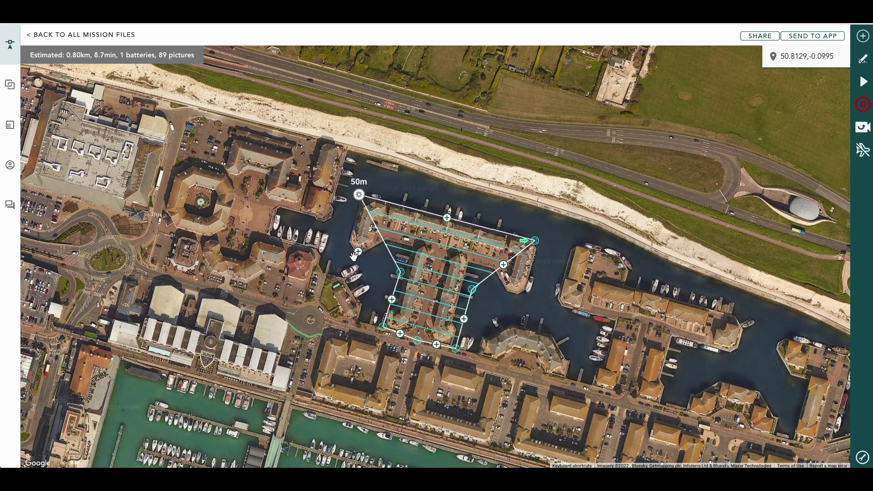
pyautogui.moveTo(504, 266); pyautogui.dragTo(531, 267)
pyautogui.moveTo(359, 223); pyautogui.dragTo(350, 223)
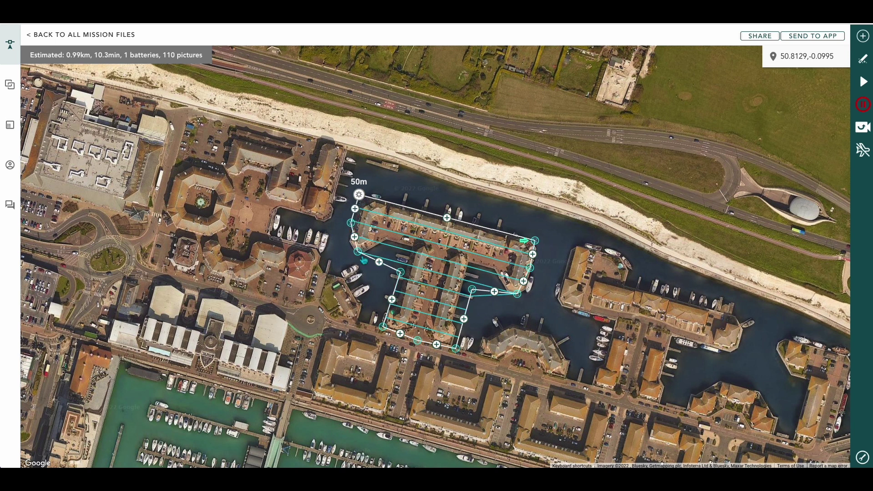
pyautogui.moveTo(354, 237); pyautogui.dragTo(348, 240)
pyautogui.moveTo(524, 281); pyautogui.dragTo(530, 277)
pyautogui.moveTo(584, 280); pyautogui.dragTo(579, 248)
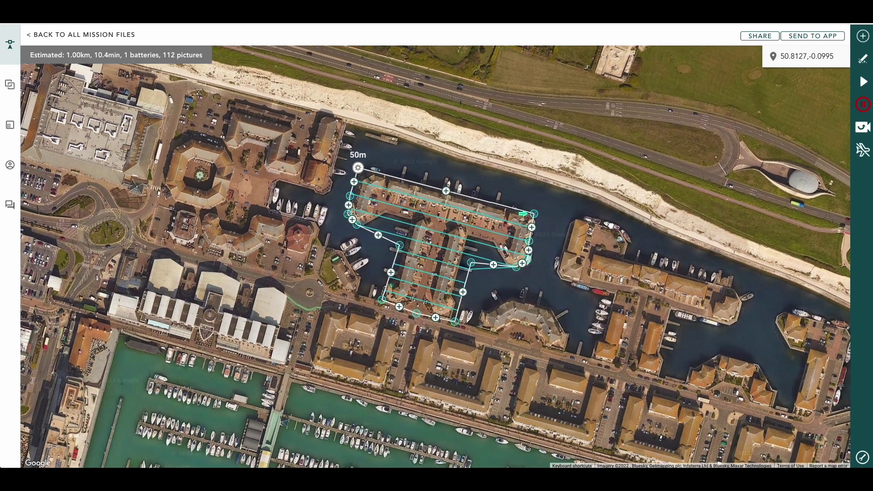
pyautogui.click(361, 168)
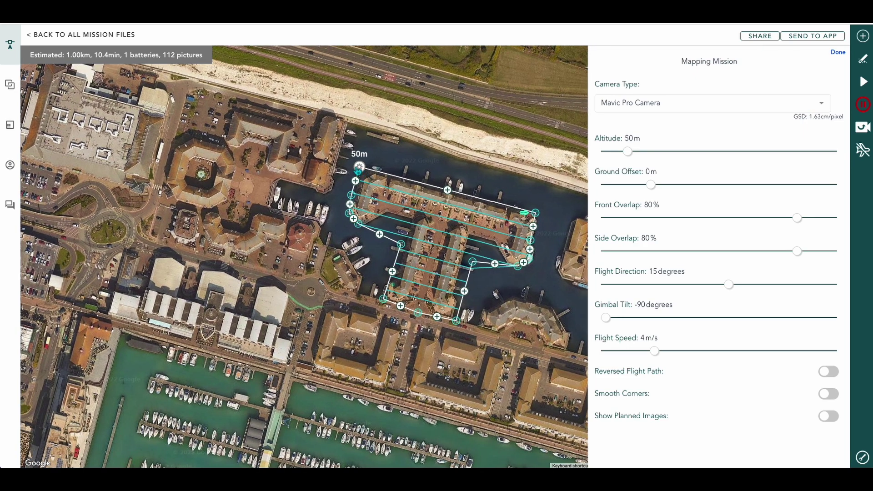
# - Use Mavic 2 Pro Camera, 21m ground offset, 2m/s, smooth corners (1.62km, 30.5min, 405 pictures)
pyautogui.click(753, 107)
pyautogui.click(685, 182)
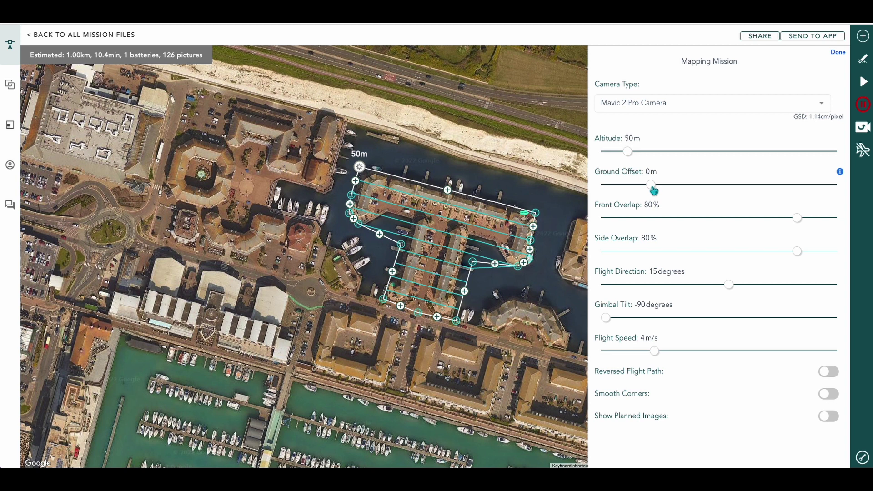
pyautogui.moveTo(654, 191); pyautogui.dragTo(663, 190)
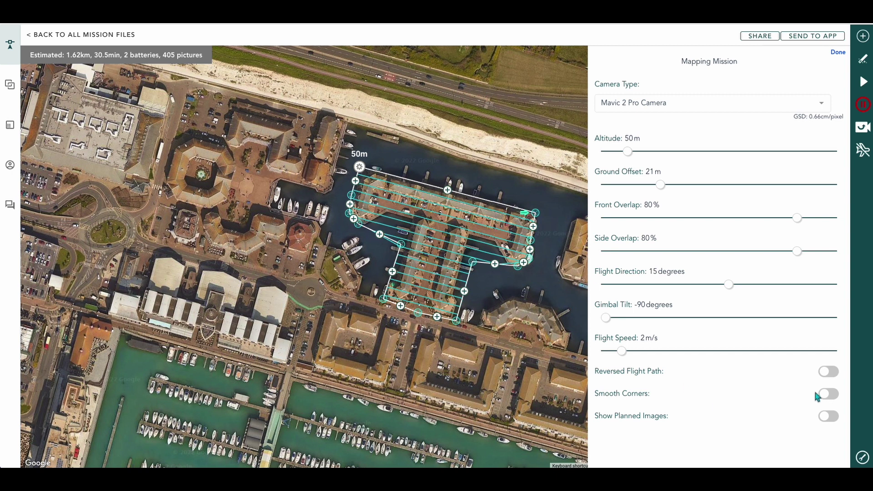
pyautogui.click(833, 394)
pyautogui.moveTo(455, 152); pyautogui.dragTo(423, 137)
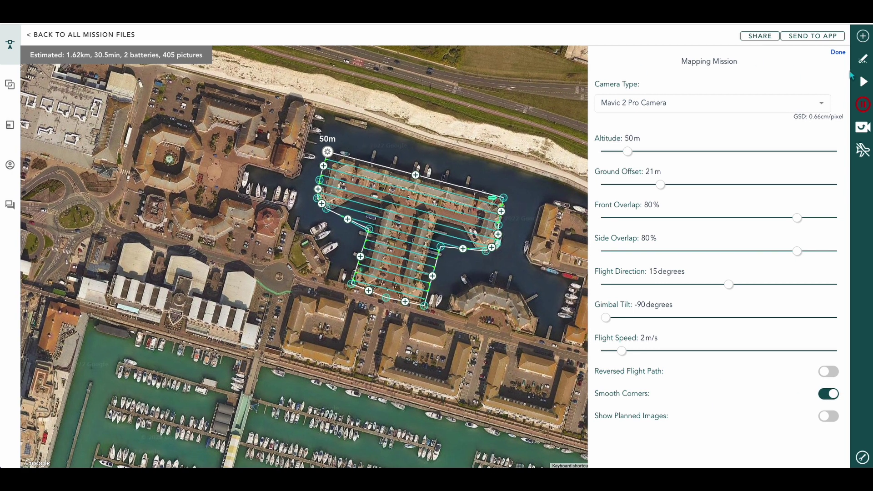
pyautogui.click(842, 58)
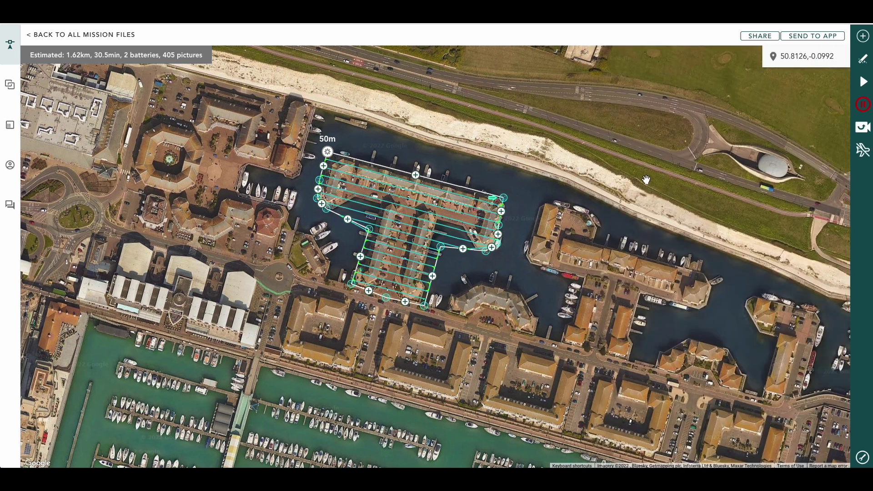
pyautogui.moveTo(523, 273); pyautogui.dragTo(565, 291)
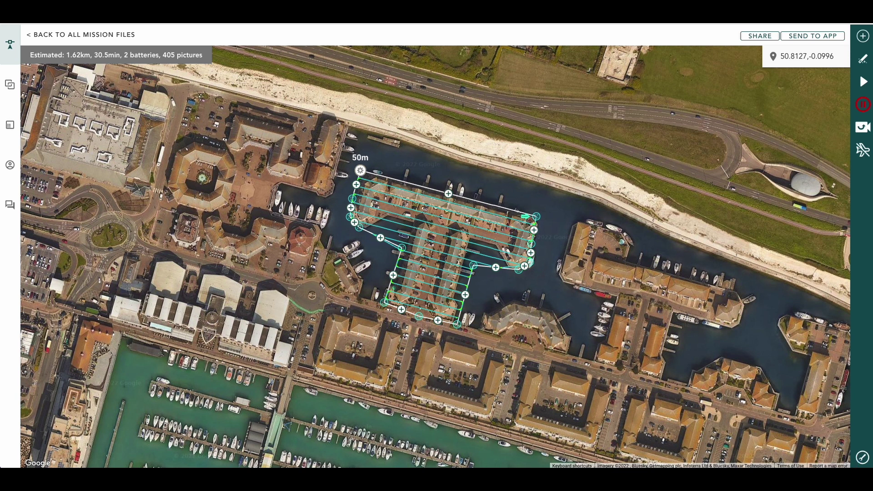
# - Export the marina mission as Untitled KML File (2).kml and open it in Google Earth
pyautogui.click(863, 459)
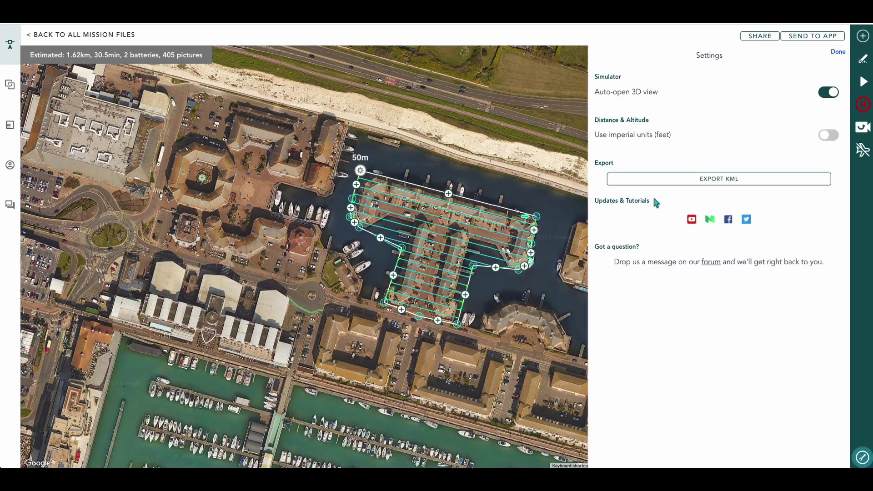
pyautogui.click(737, 182)
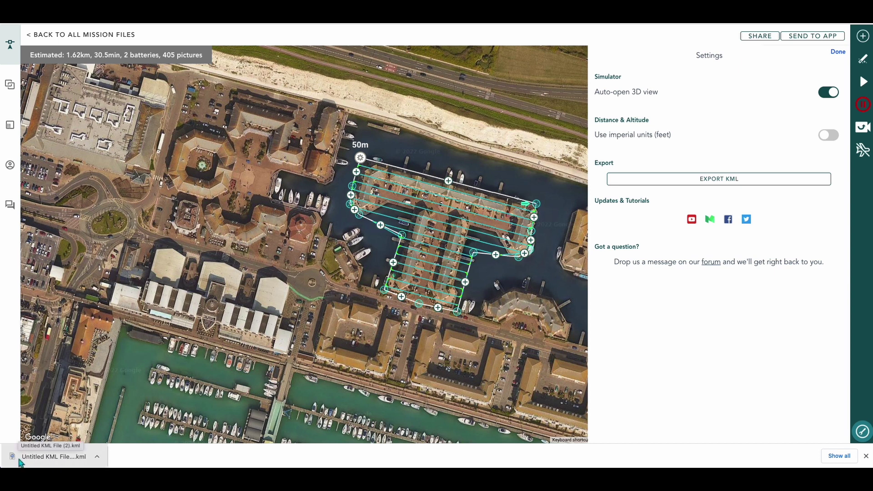
pyautogui.click(57, 464)
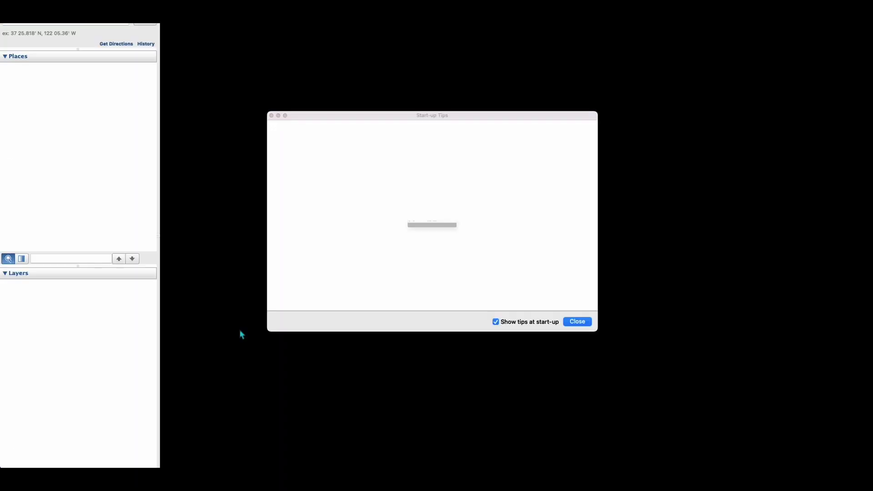
# - Inspect the KML Mission flight lines over Brighton Marina, then quit Google Earth without saving
pyautogui.click(577, 322)
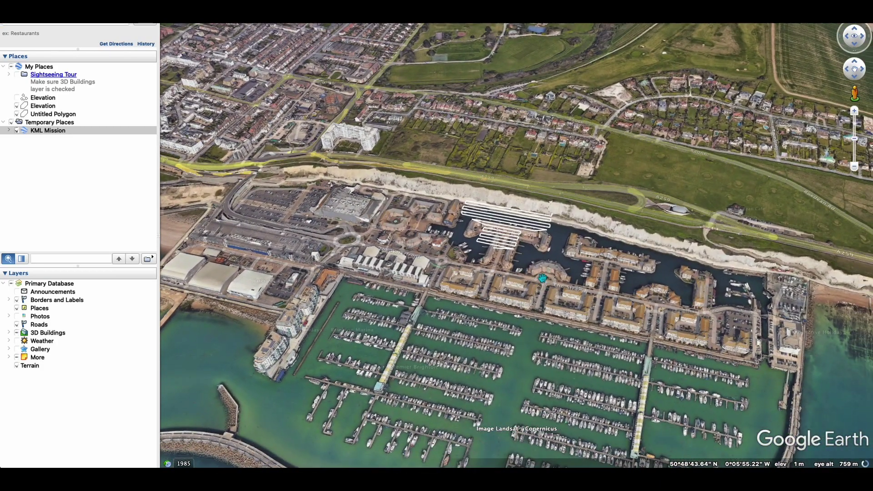
pyautogui.moveTo(543, 282); pyautogui.dragTo(372, 375)
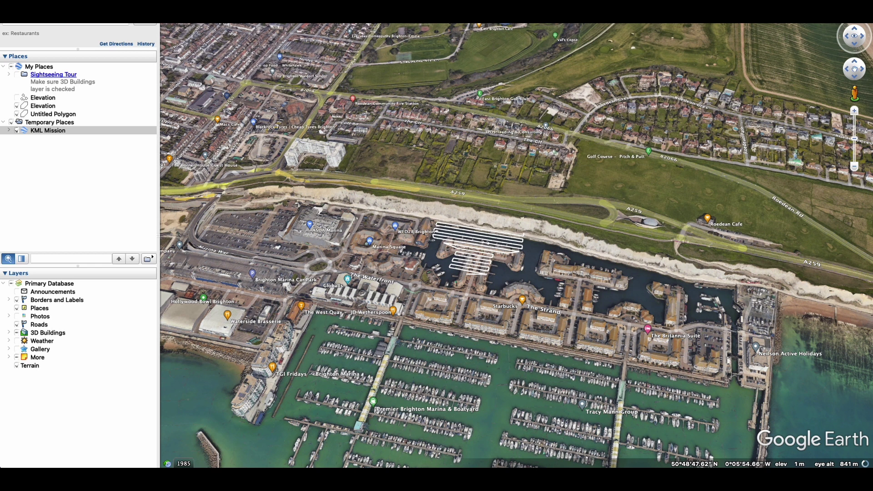
pyautogui.press('super+q')
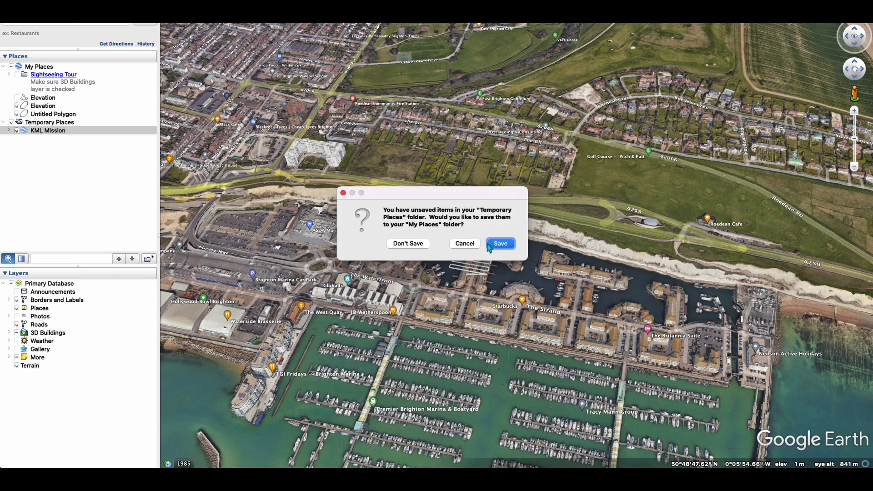
pyautogui.click(406, 249)
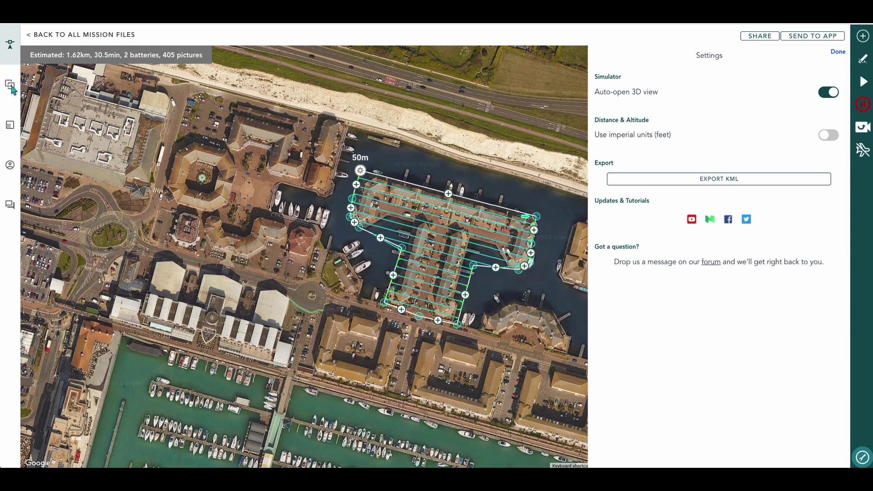
# - Switch to Data Analysis to list the 15 existing projects, including Burwash Mapping
pyautogui.moveTo(19, 91)
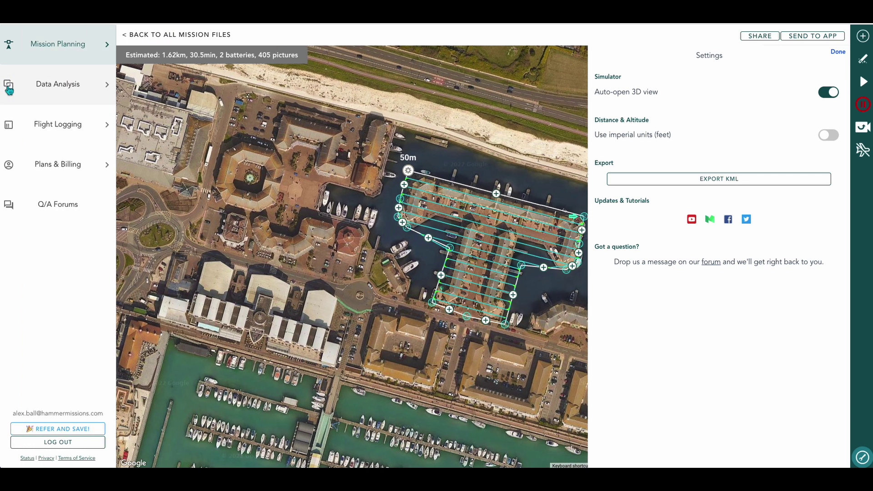
pyautogui.click(53, 88)
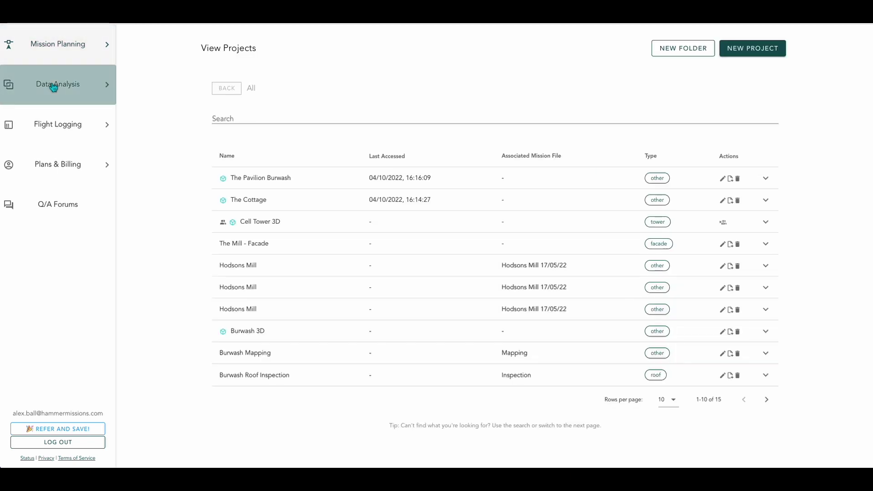
# - Create a new project named 'Marina' of type 'other' and continue to image selection
pyautogui.click(739, 51)
pyautogui.click(150, 119)
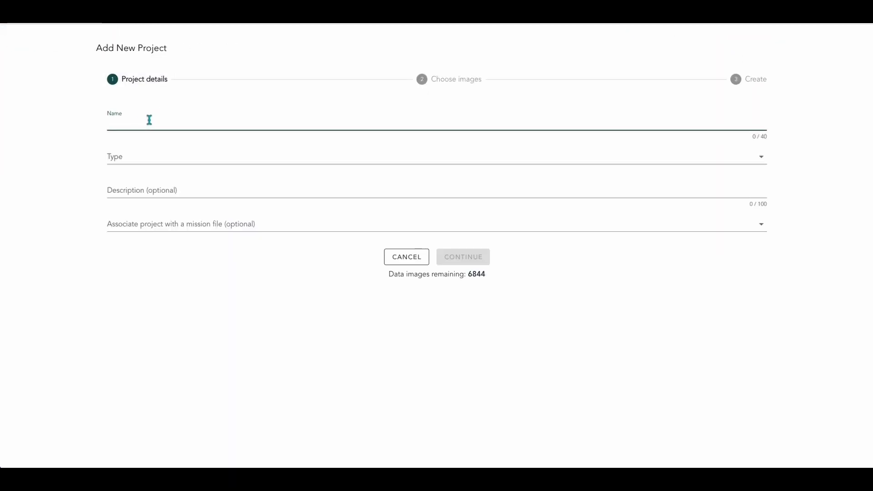
pyautogui.write('Marina')
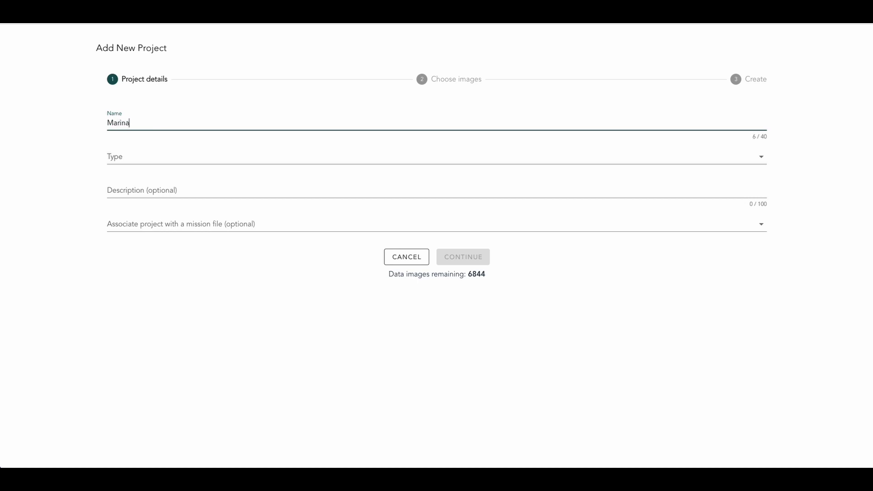
pyautogui.click(136, 162)
pyautogui.scroll(-1, 176, 202)
pyautogui.scroll(-1, 176, 202)
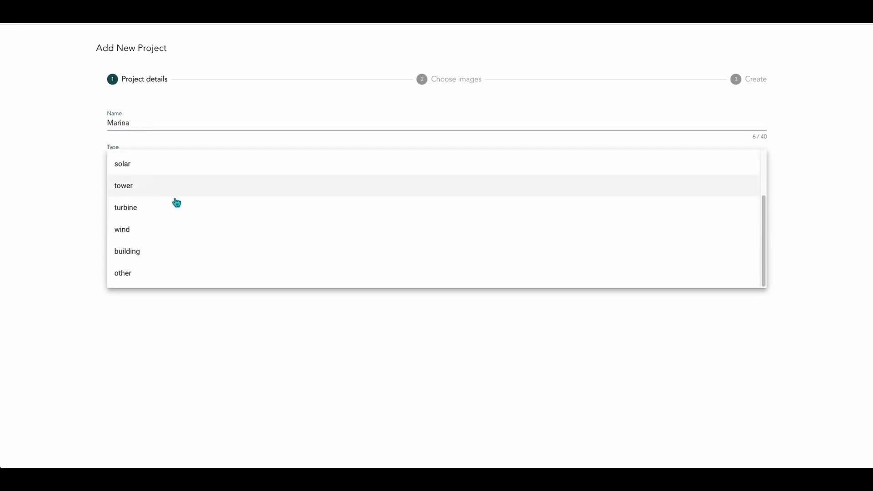
pyautogui.click(142, 279)
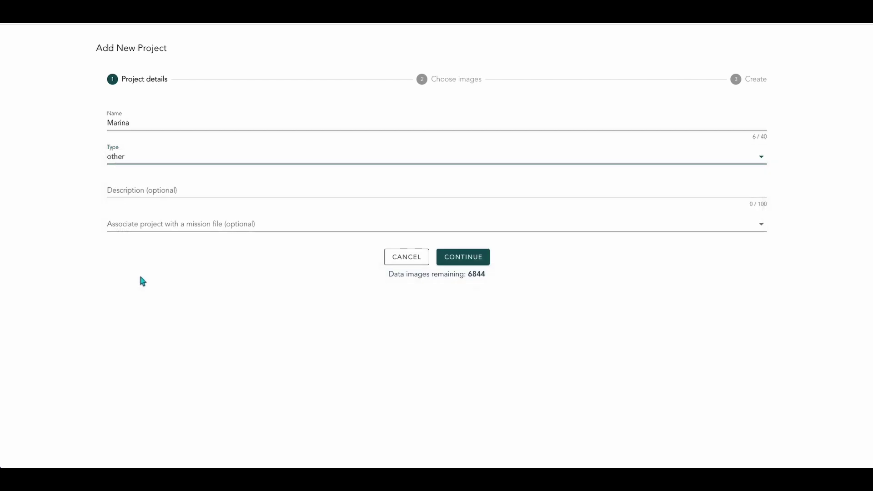
pyautogui.click(456, 263)
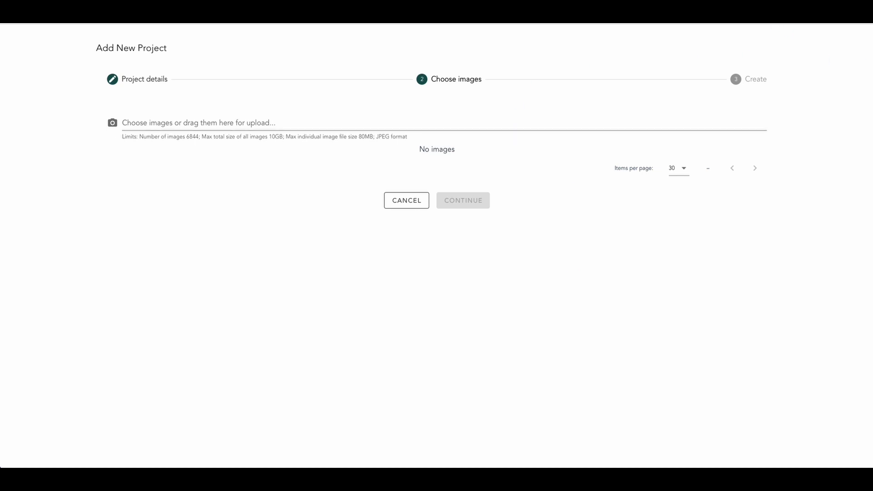
# - Open an existing project and zoom and tilt its 3D model of the red-roofed office buildings
pyautogui.click(787, 13)
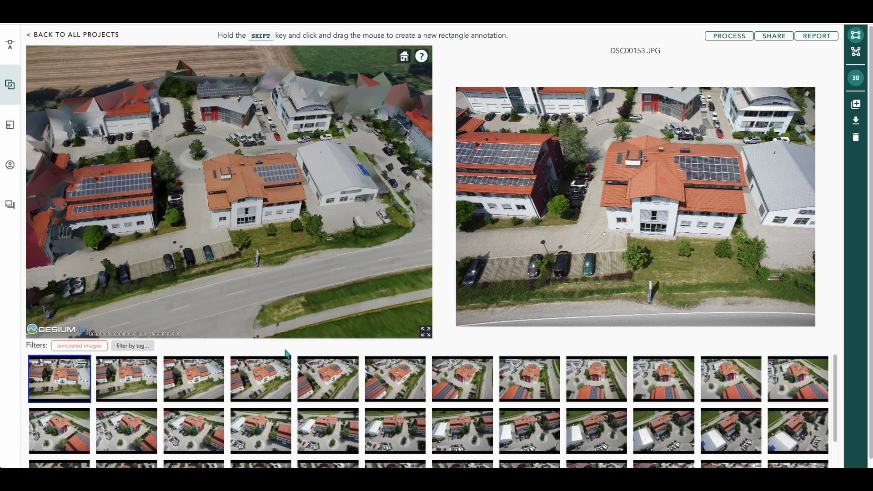
pyautogui.scroll(-1, 497, 387)
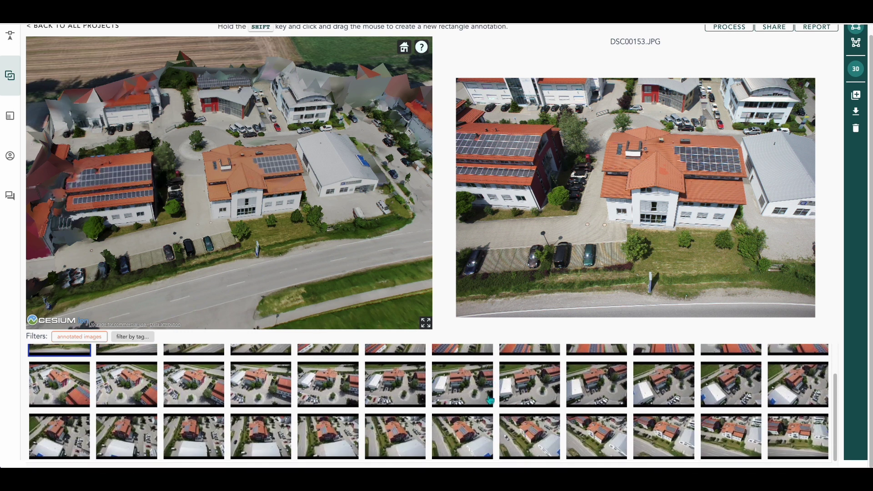
pyautogui.scroll(1, 519, 433)
pyautogui.scroll(-1, 291, 387)
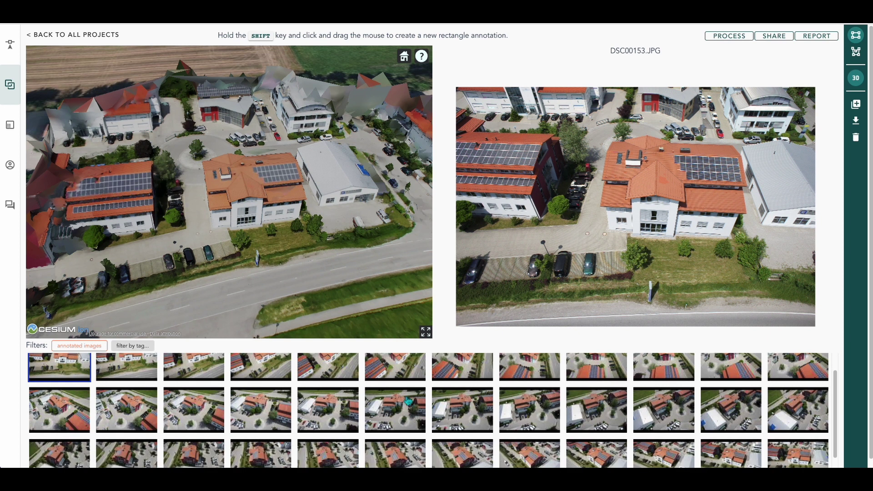
pyautogui.scroll(-1, 292, 386)
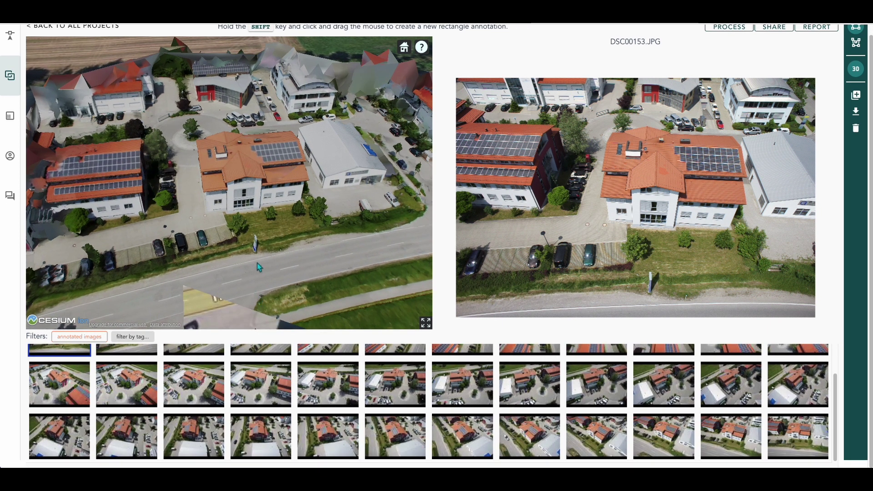
pyautogui.scroll(5, 245, 188)
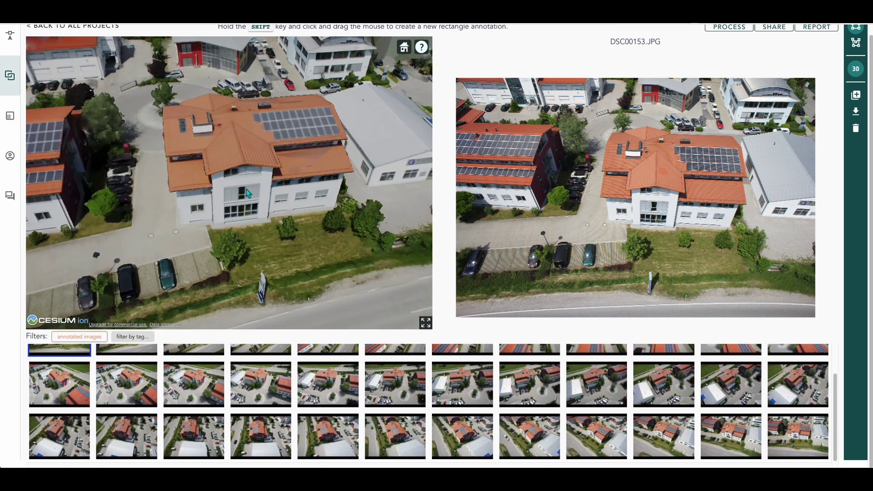
pyautogui.scroll(-5, 246, 184)
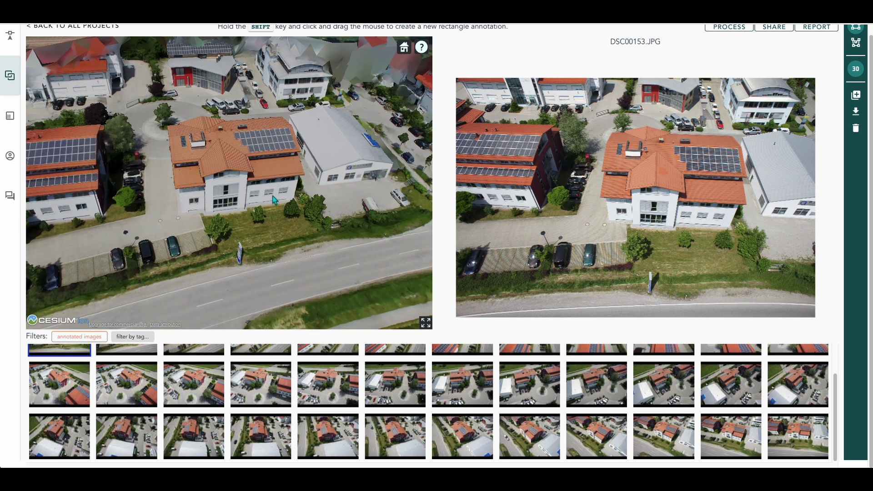
pyautogui.moveTo(274, 199); pyautogui.dragTo(238, 173)
pyautogui.scroll(5, 238, 172)
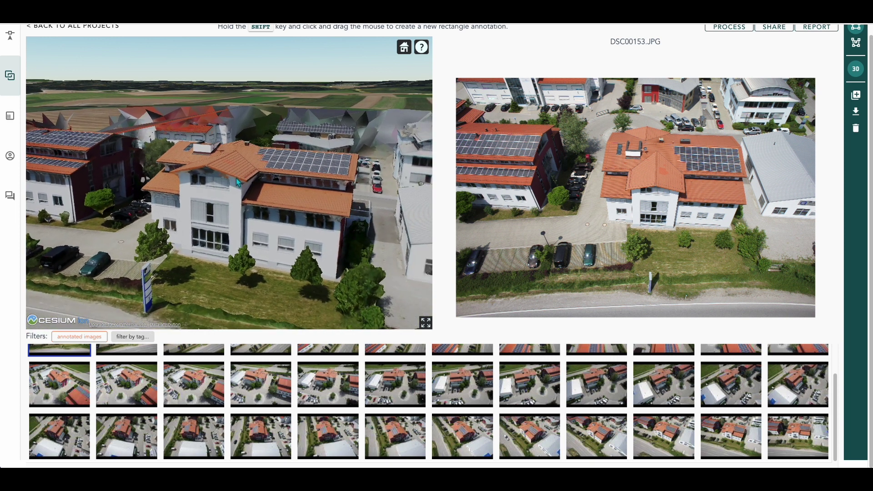
pyautogui.moveTo(682, 266)
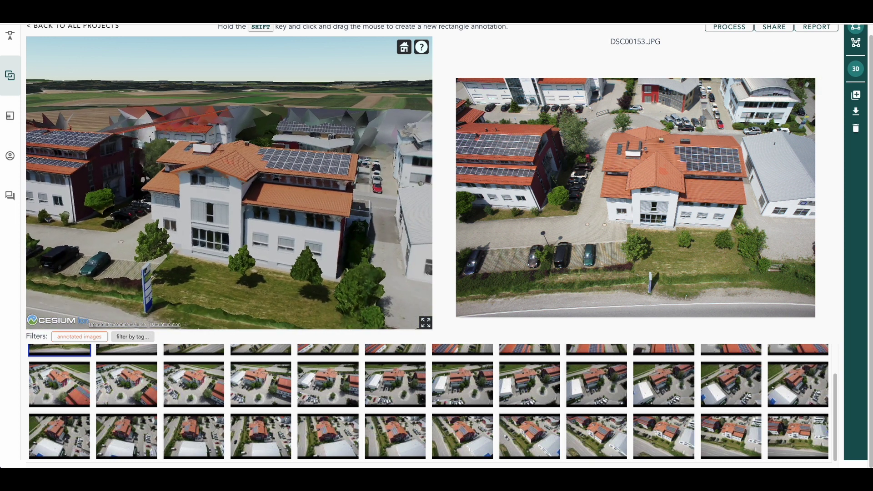